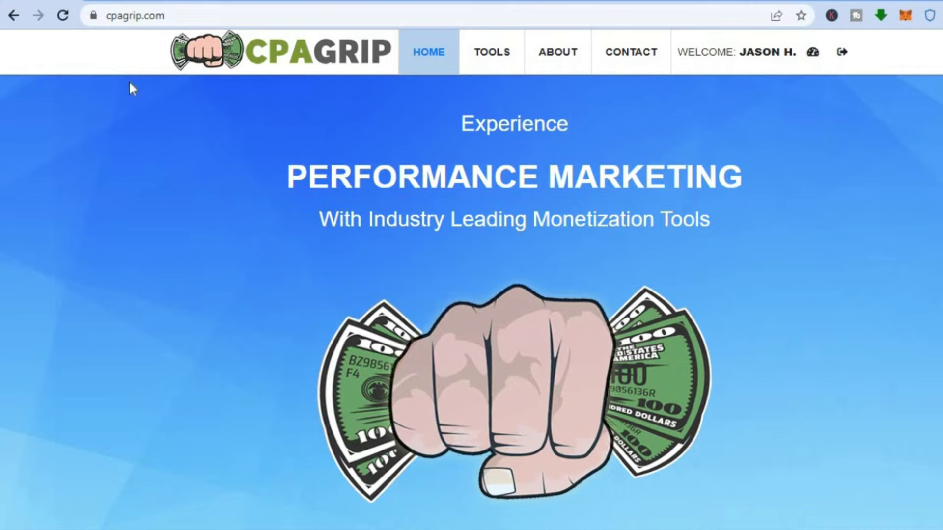
Look over the CPAGrip home page and read the public chat on the dashboard through to its latest messages.
scroll(471, 295, down, 10)
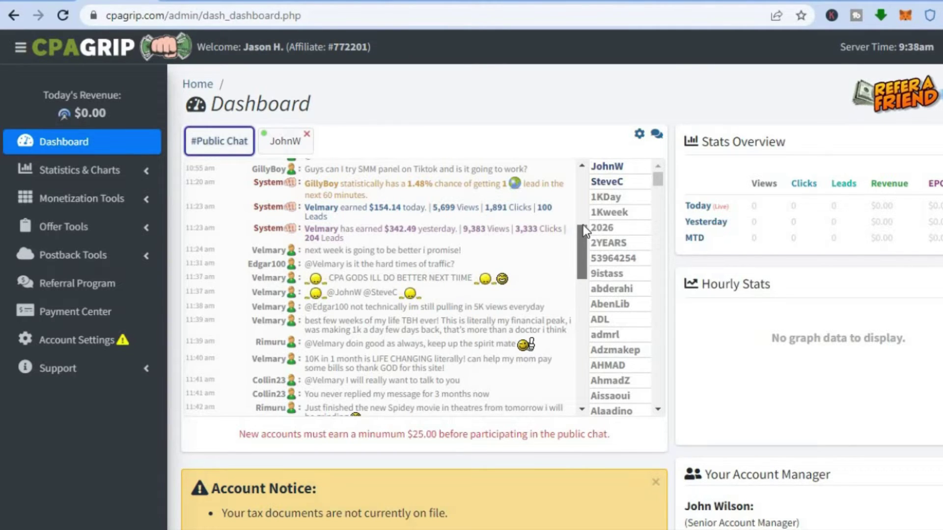
scroll(582, 225, up, 3)
scroll(583, 236, down, 1)
drag(582, 237, 579, 392)
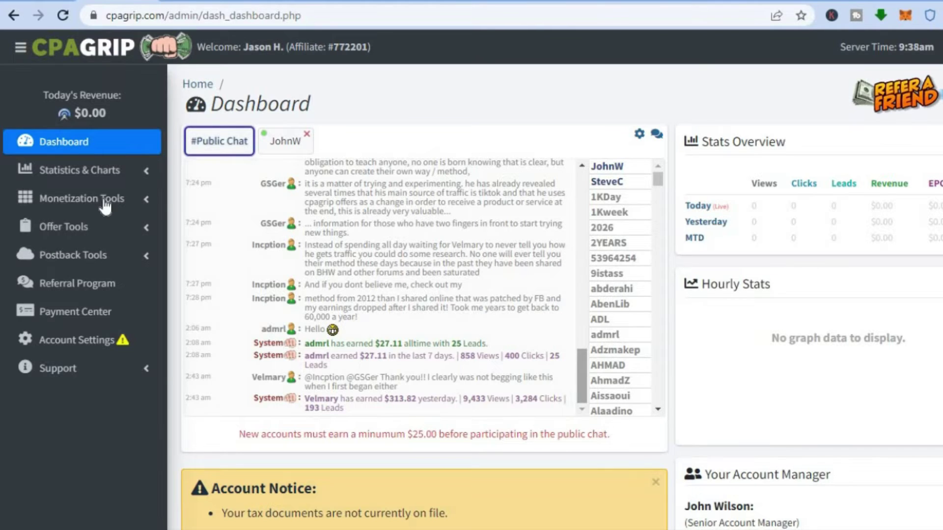
Expand the monetization tools to view the content, URL/file and video lockers and the offer walls.
click(118, 208)
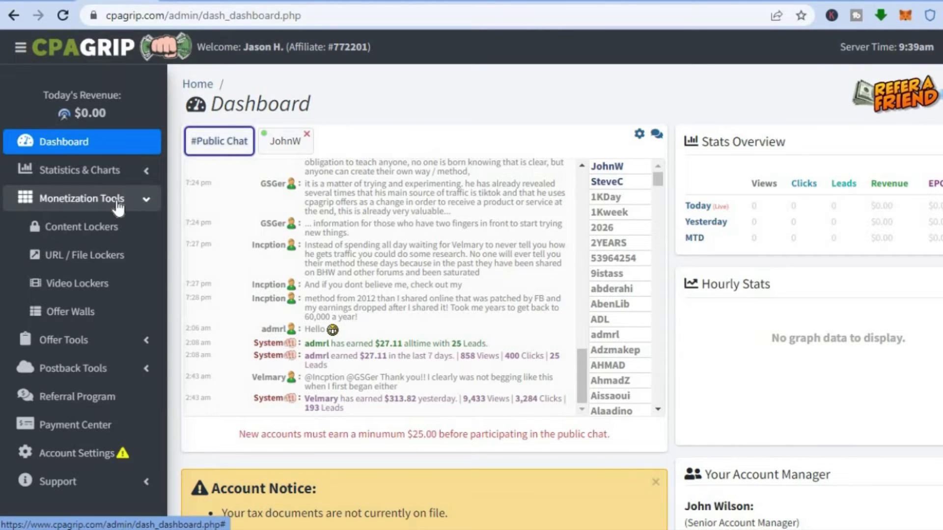
click(81, 314)
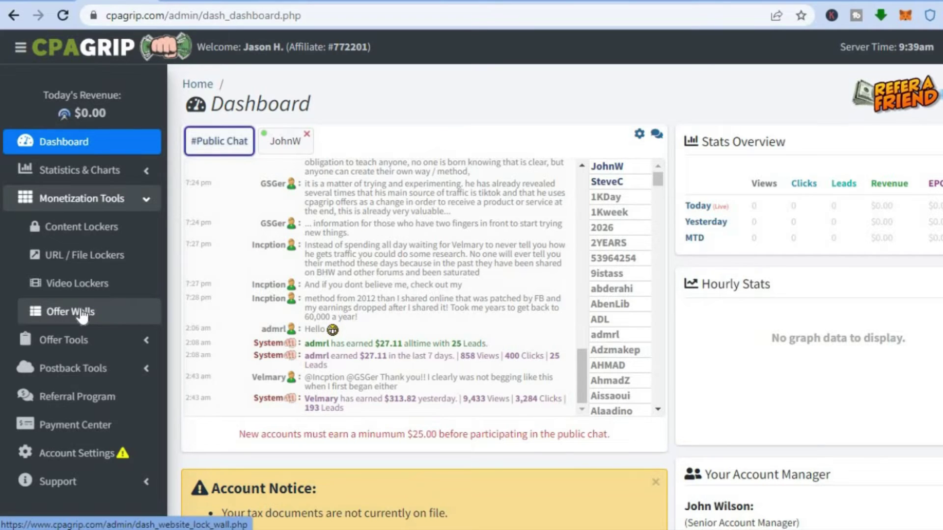
click(82, 315)
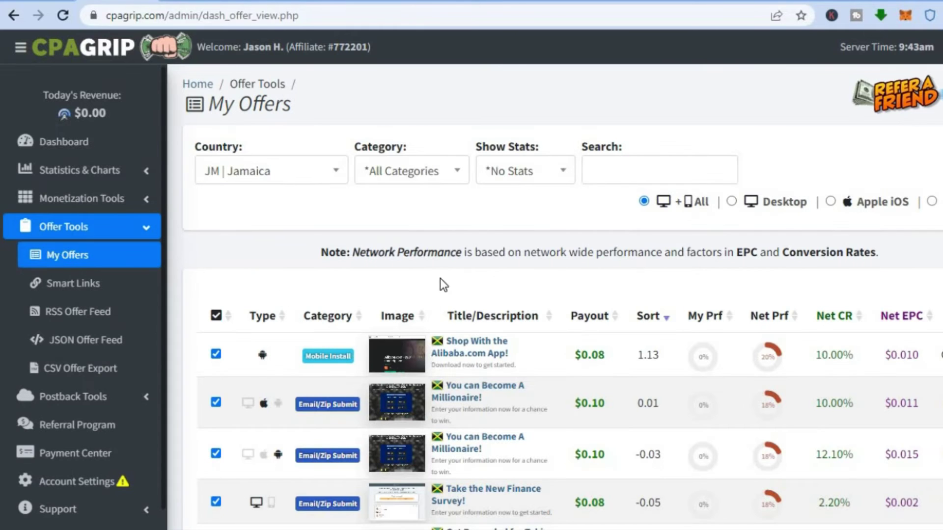
Filter the My Offers list by country to show offers for the United States.
scroll(562, 296, down, 2)
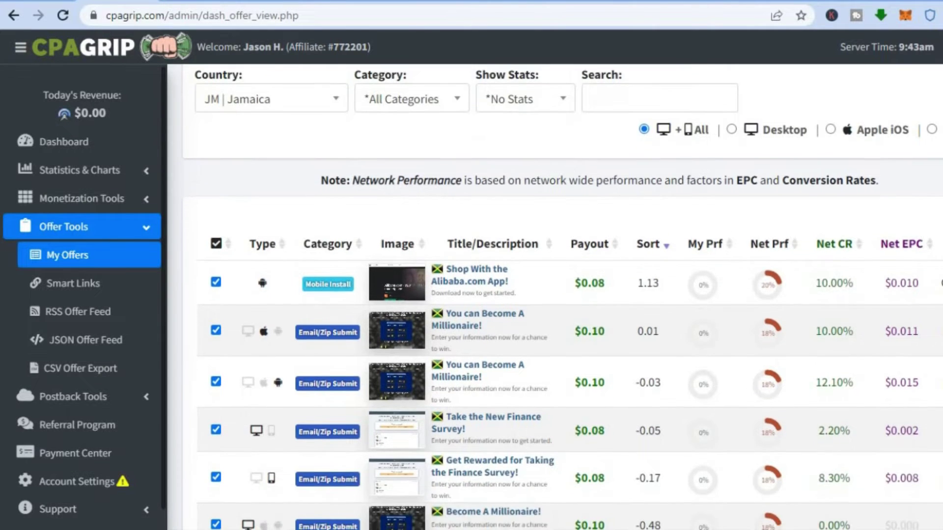
scroll(562, 296, up, 2)
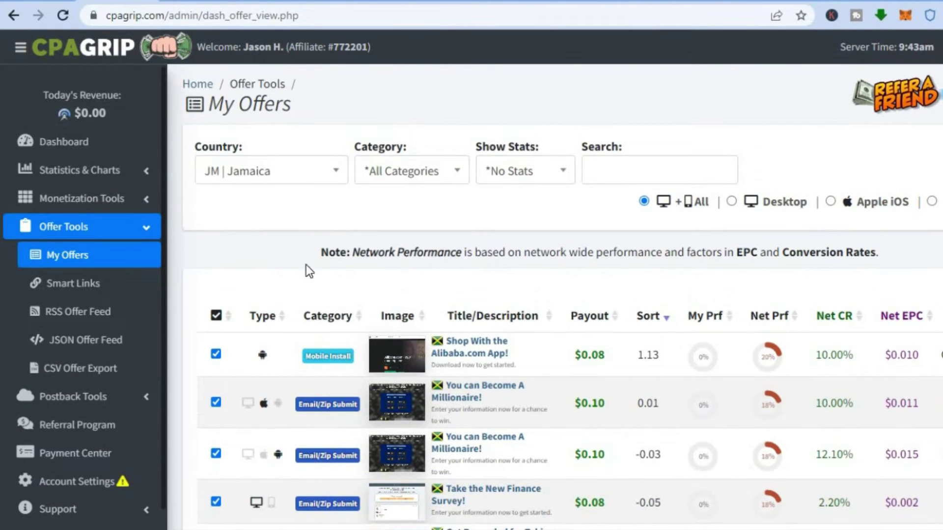
click(337, 175)
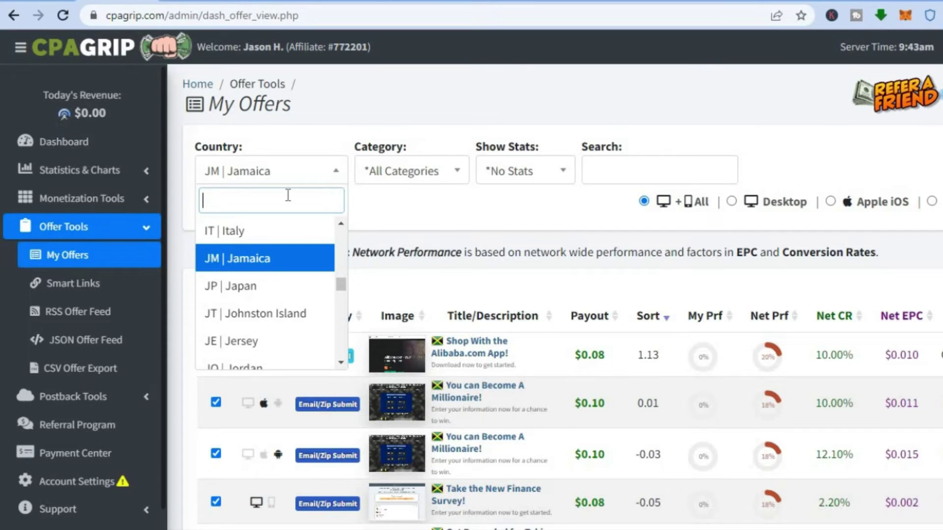
text(uni)
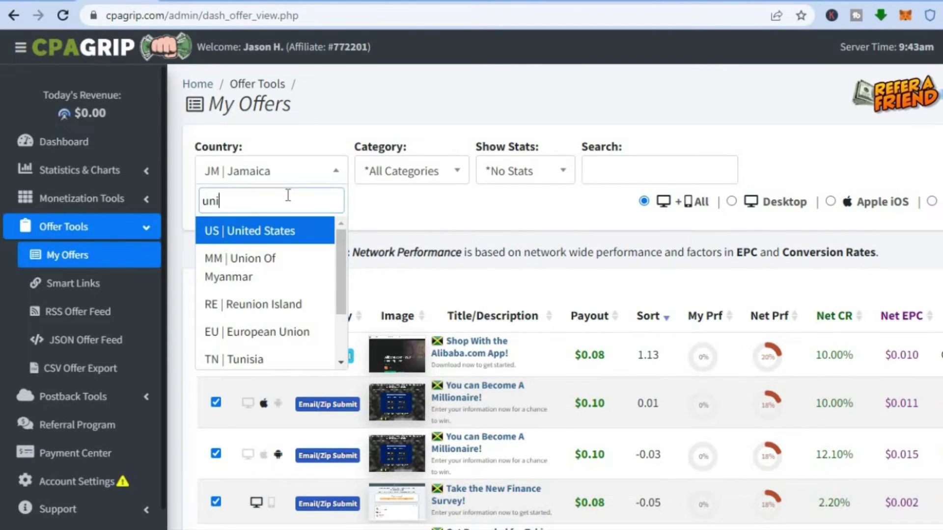
click(281, 231)
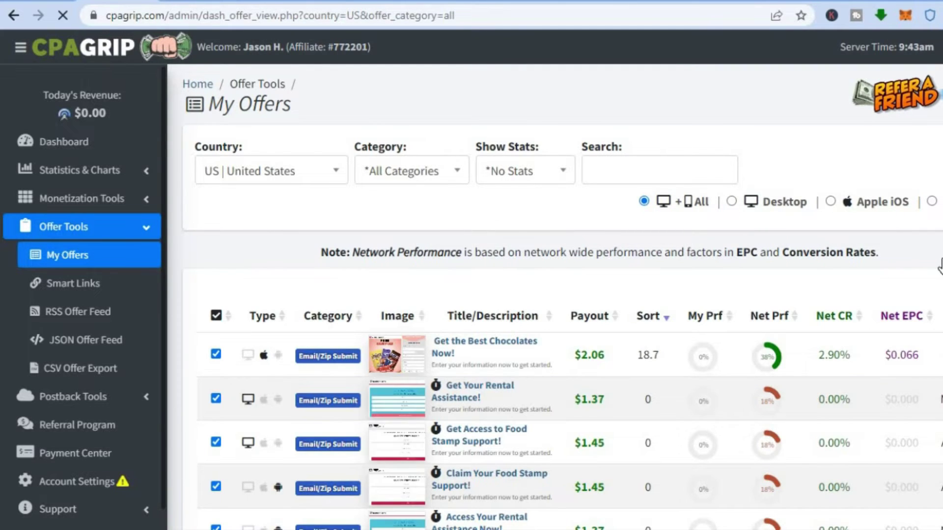
Open the details of the "Get the Best Chocolates Now!" offer and copy its tracking link.
scroll(563, 295, down, 3)
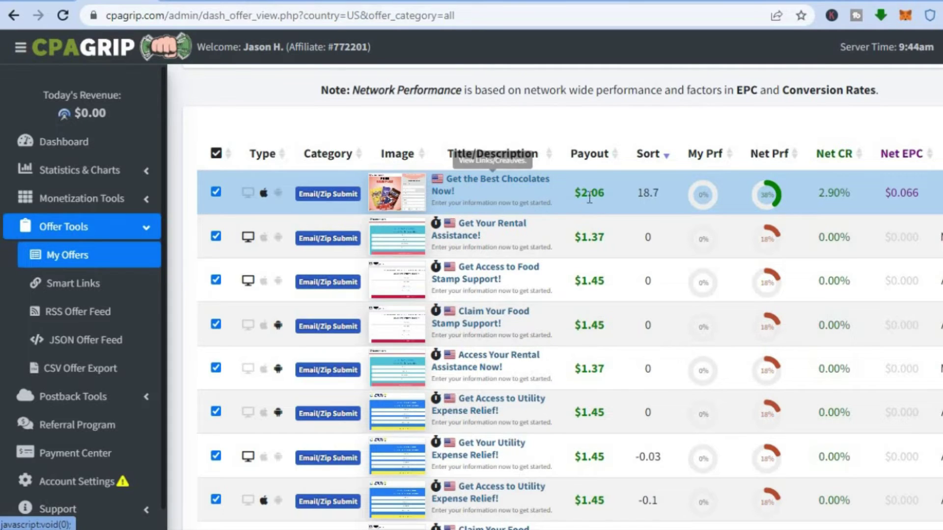
click(458, 186)
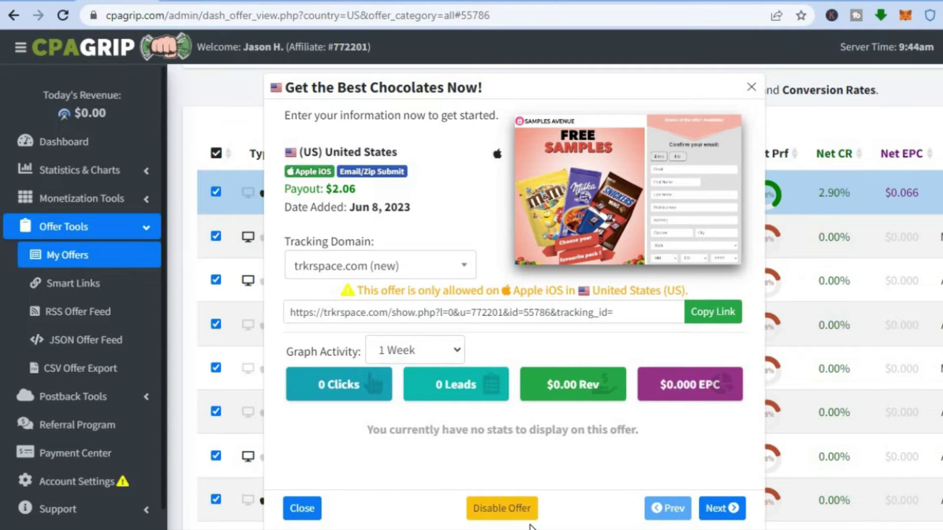
click(708, 312)
Switch to Pinterest and examine the $750 PayPal gift card giveaway pin and the recent searches.
click(186, 1)
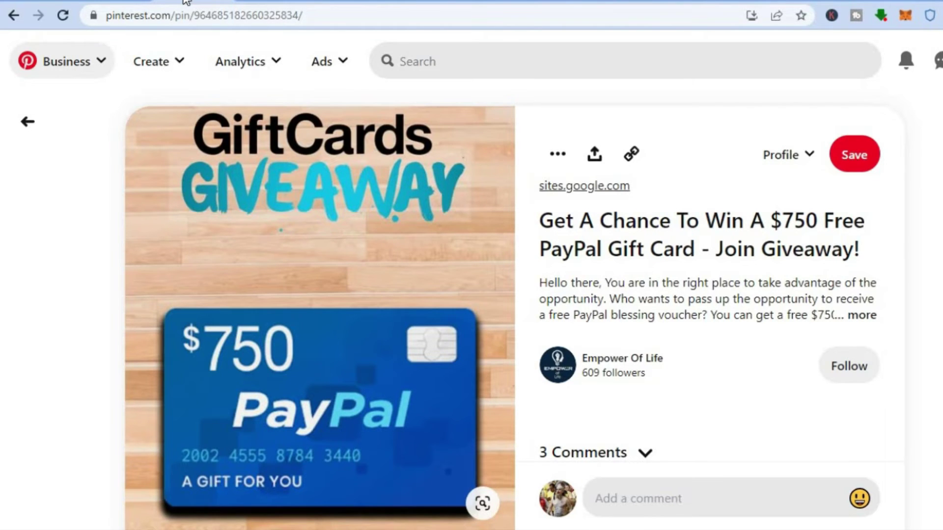
mouse_move(493, 147)
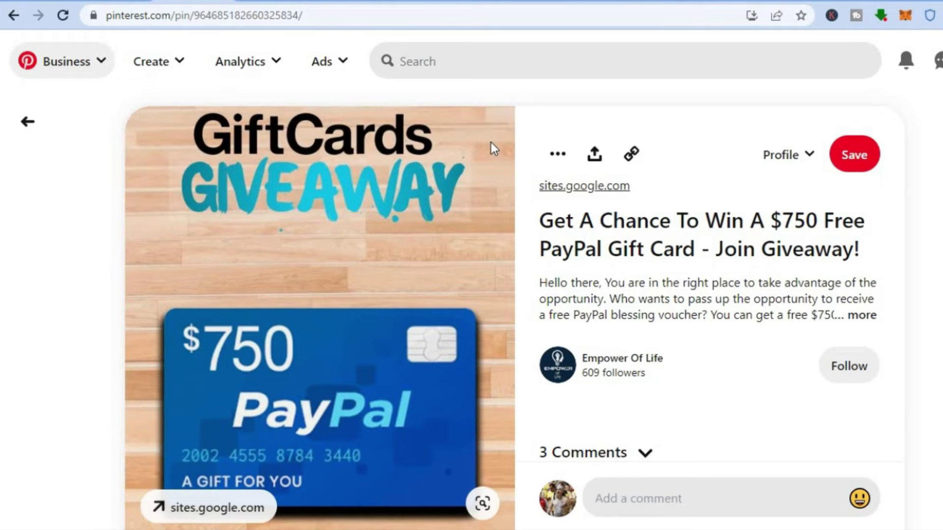
click(427, 62)
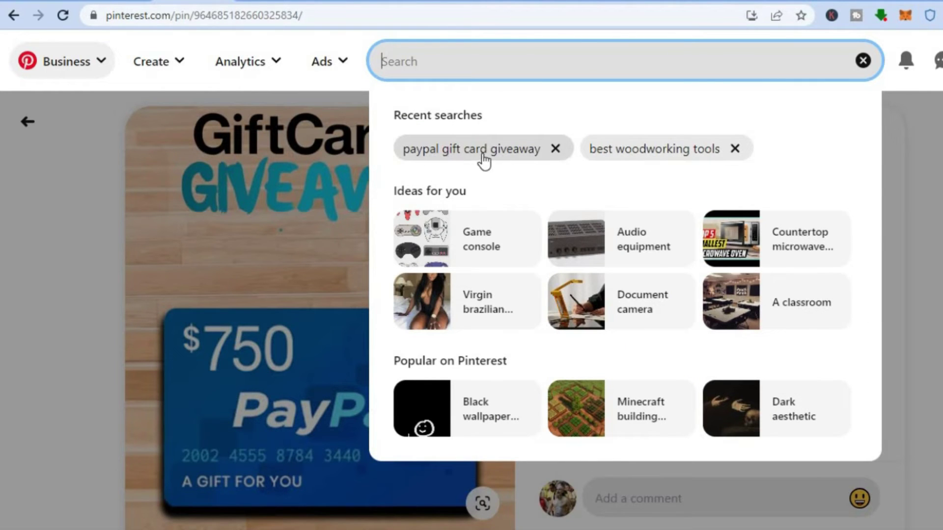
click(213, 99)
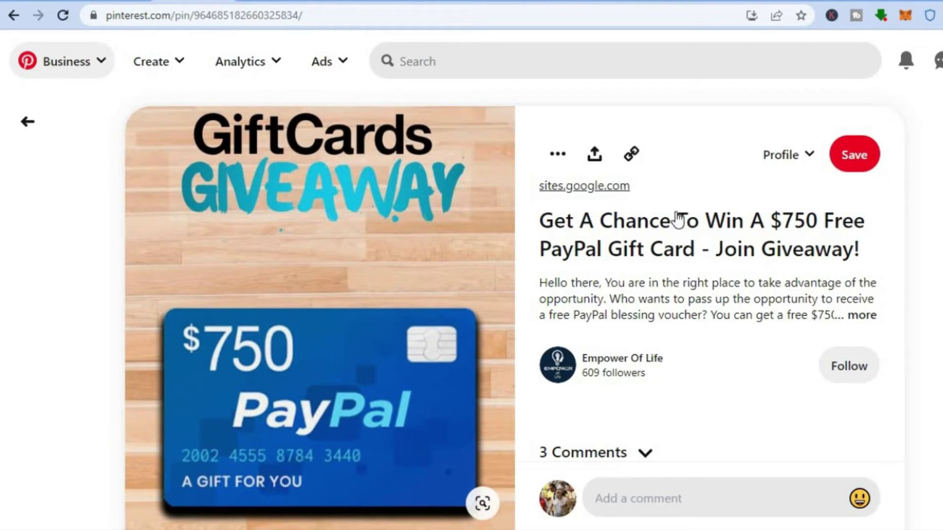
scroll(702, 236, down, 5)
scroll(490, 310, up, 5)
Compare the giveaway pin with its Google Sites landing page and examine the gift card claim links.
click(260, 1)
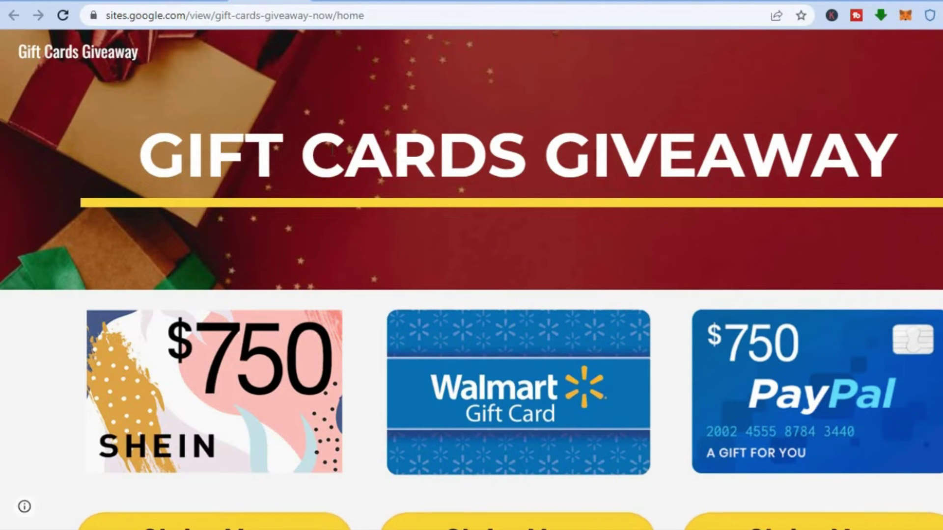
click(192, 1)
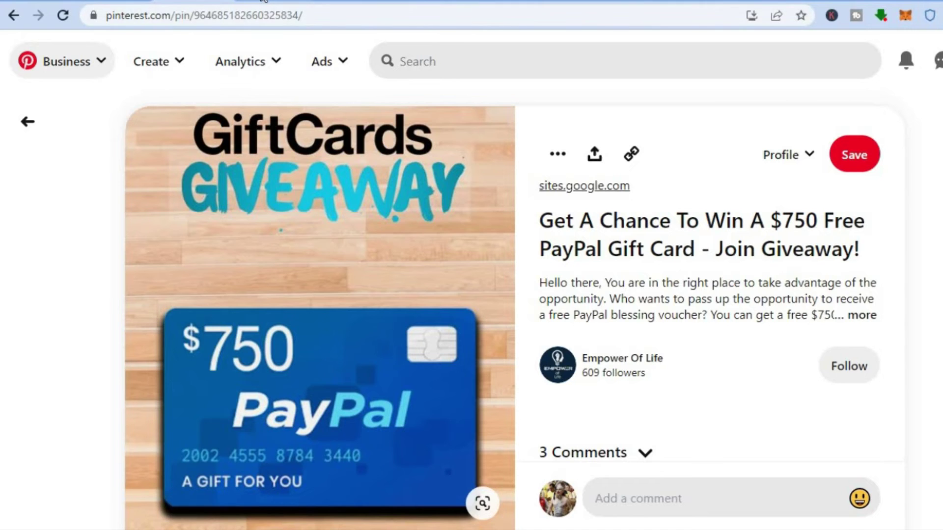
click(278, 1)
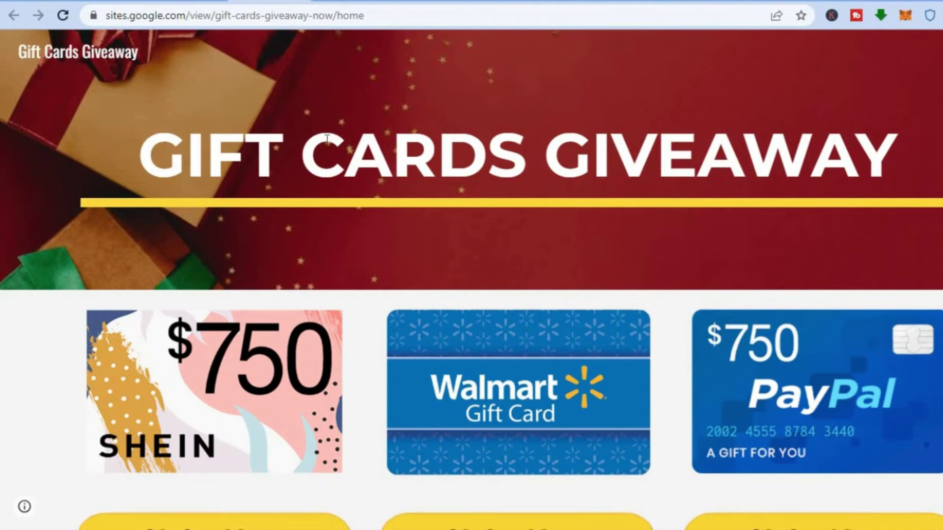
scroll(472, 265, down, 6)
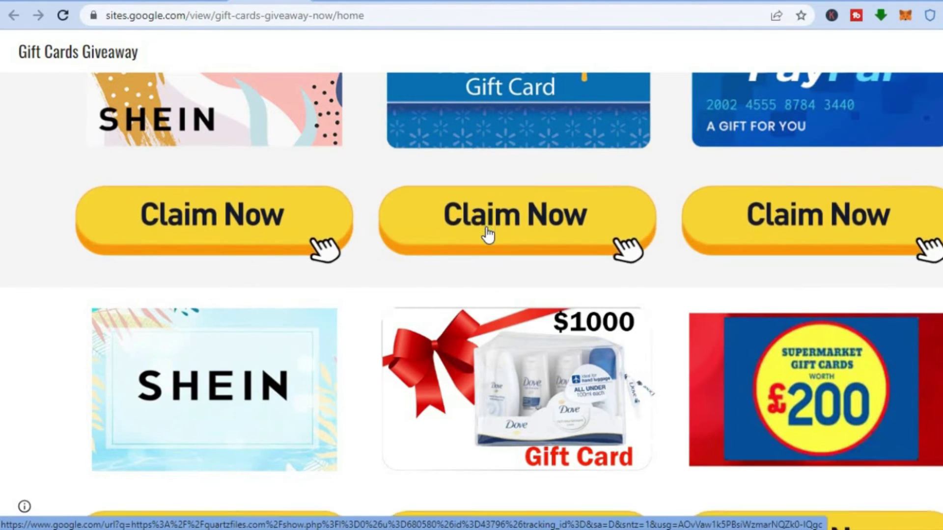
click(185, 2)
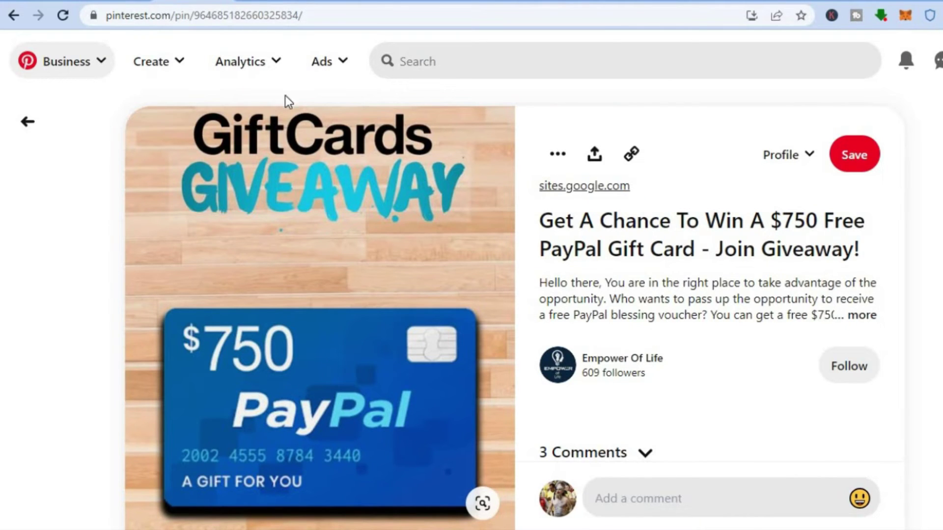
click(268, 2)
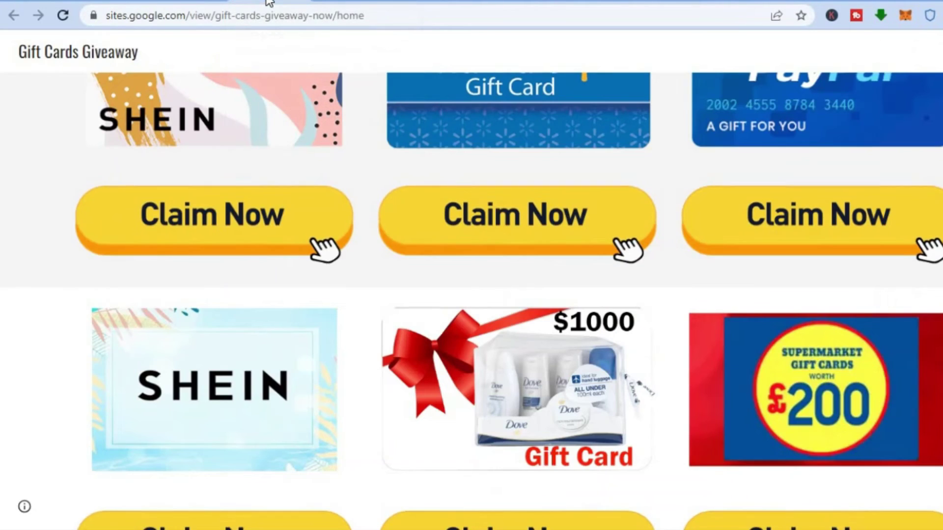
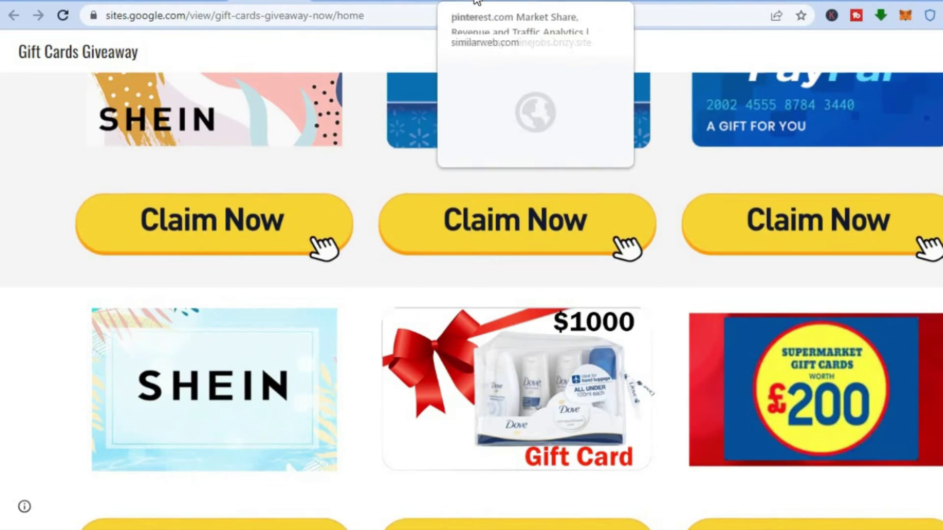
Switch to Similarweb and review pinterest.com's total visits, engagement and top countries.
click(479, 1)
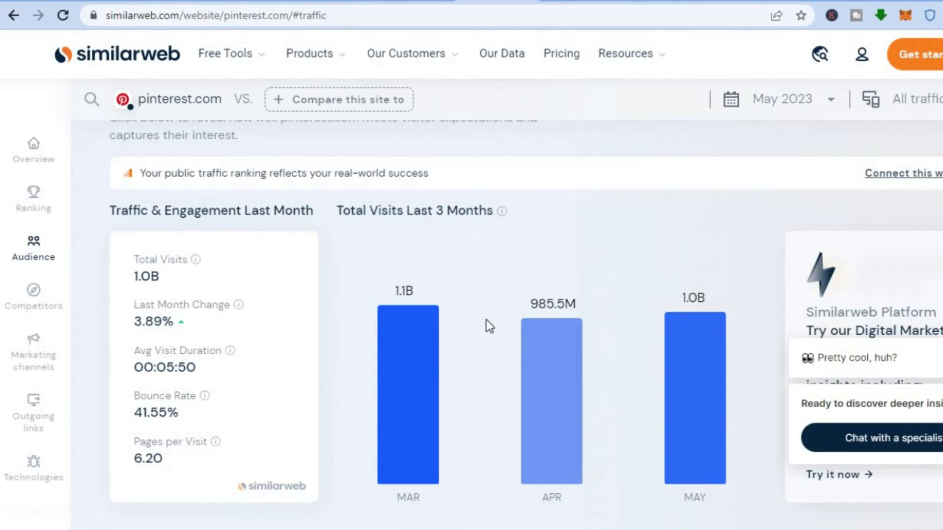
scroll(526, 324, down, 10)
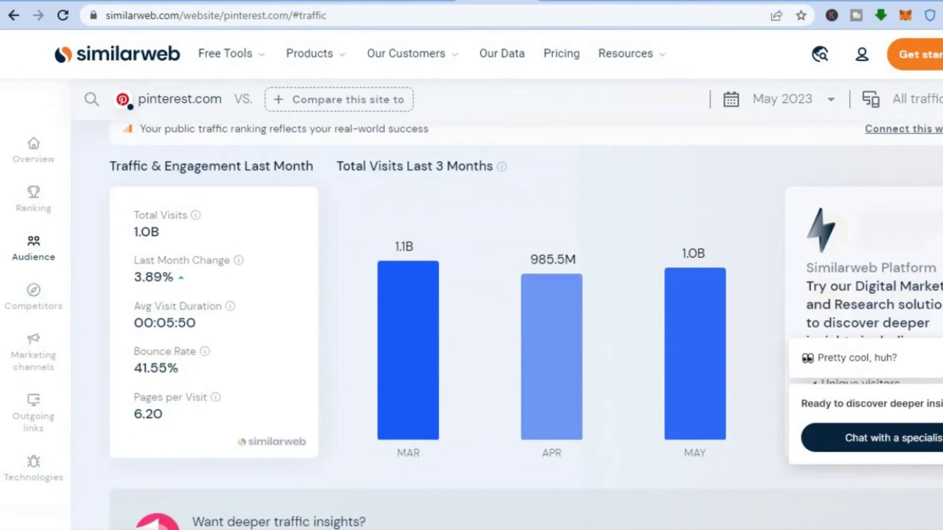
scroll(849, 210, down, 1)
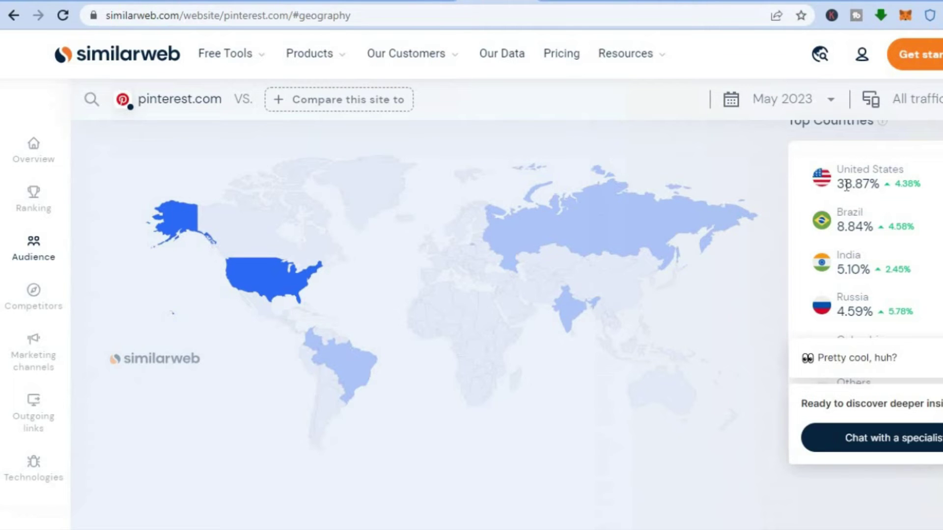
scroll(491, 294, up, 15)
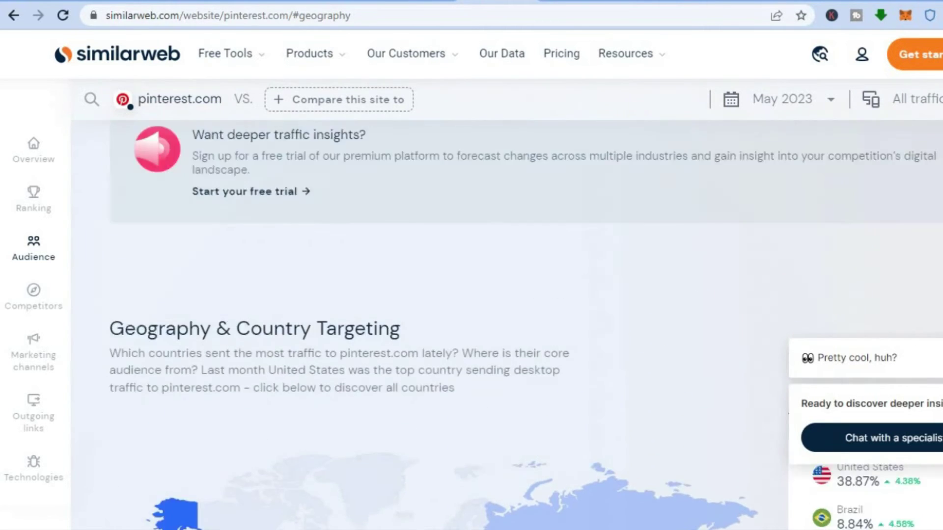
scroll(491, 294, up, 5)
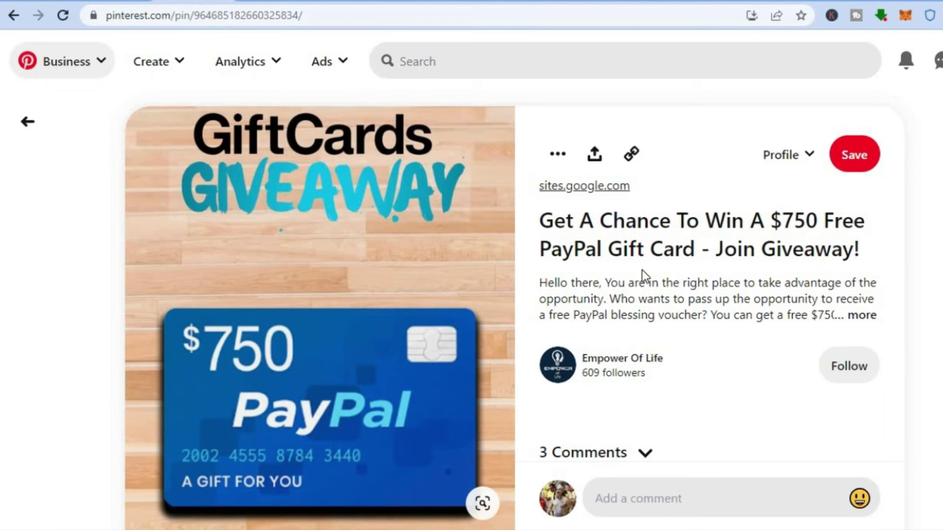
Return to the Pinterest profile of the giveaway pin's creator and browse its created pins down to the side-job pins.
key(alt+Left)
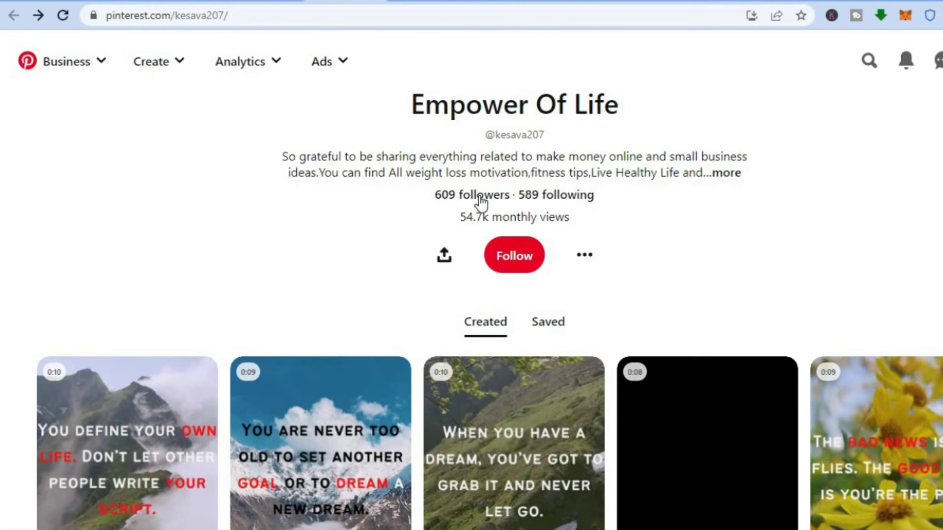
scroll(472, 294, down, 4)
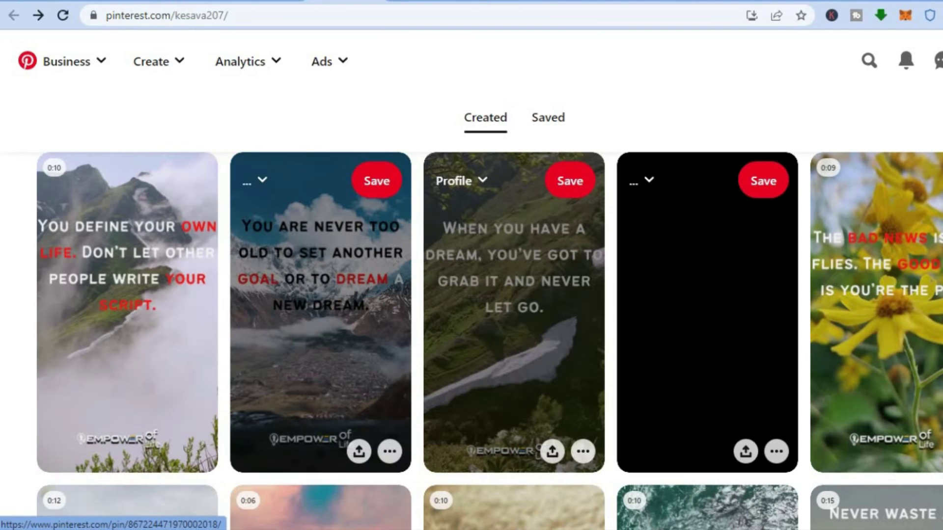
scroll(318, 248, down, 7)
scroll(318, 247, down, 6)
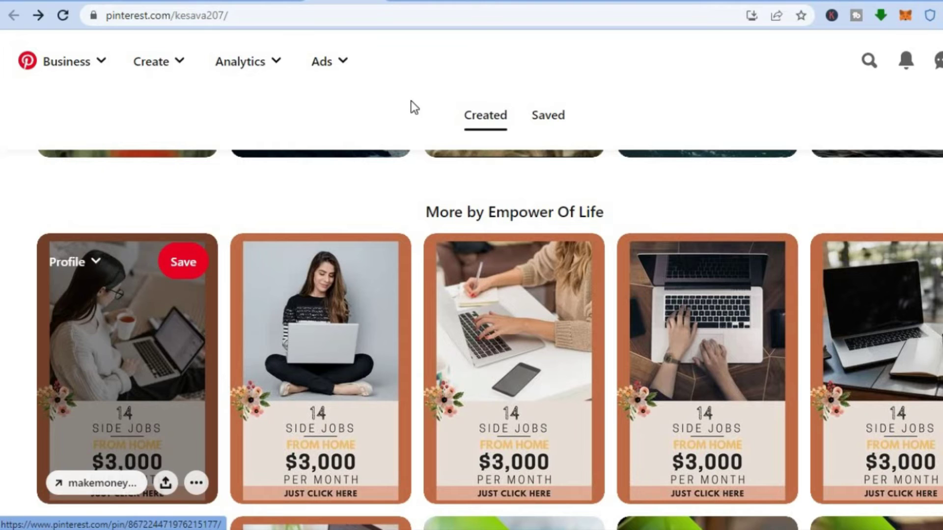
Switch to the Make Money Online landing page on brizy.site and read it down to its call to action.
click(414, 1)
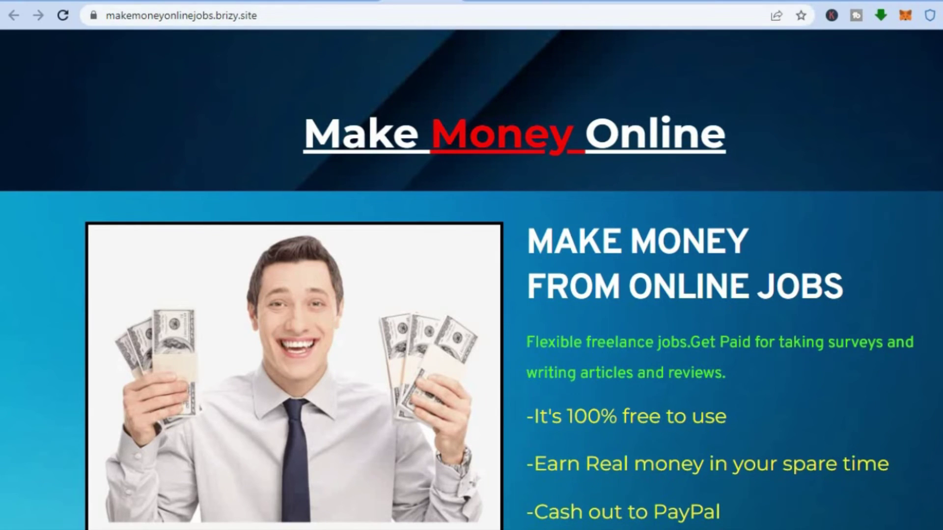
scroll(471, 315, down, 3)
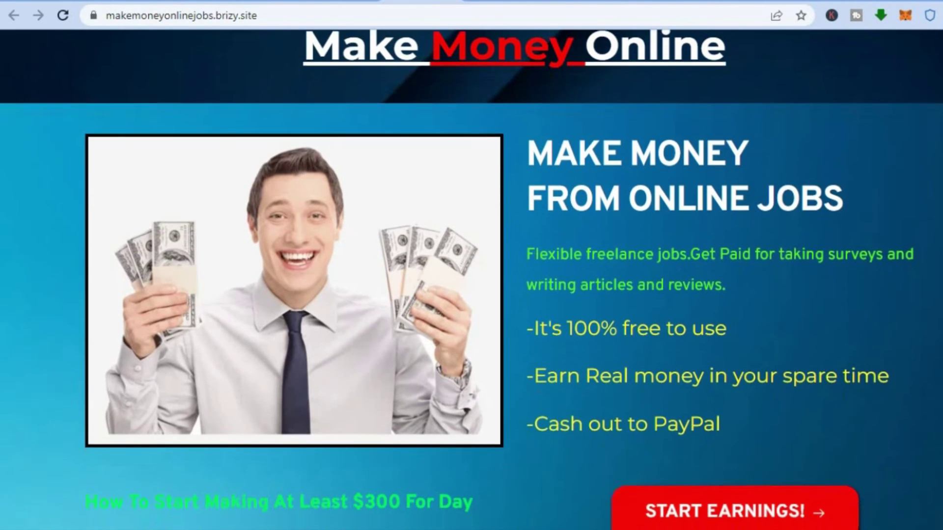
scroll(823, 374, down, 1)
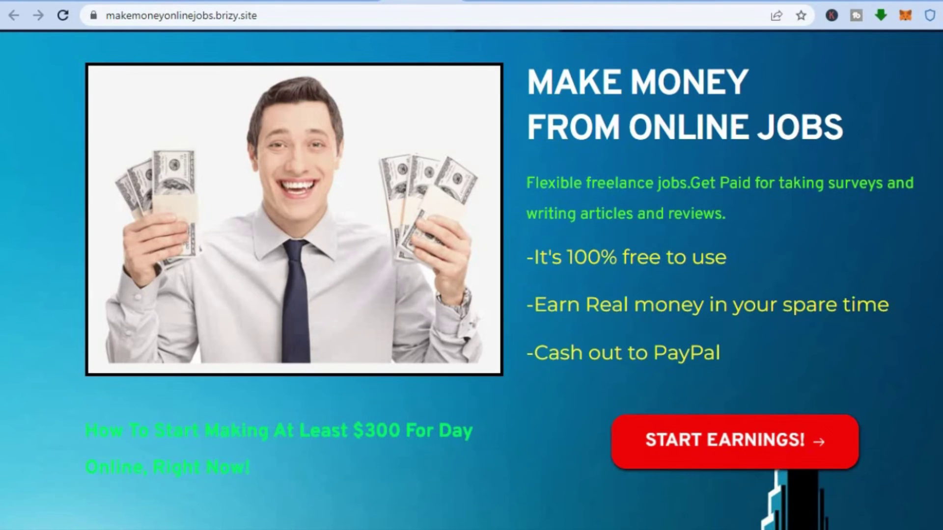
scroll(471, 280, down, 3)
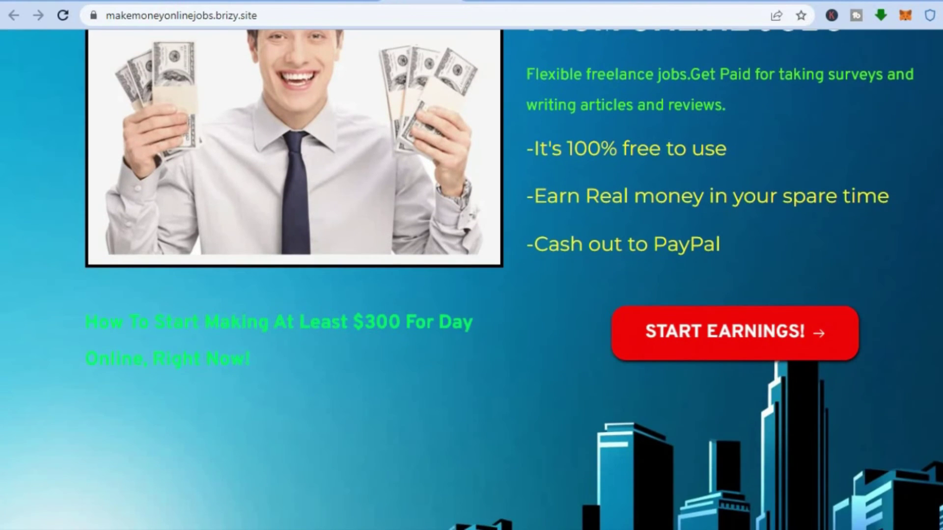
Check the Brizy website builder's homepage at brizy.io, then return to the Make Money Online landing page and review its layout.
scroll(472, 280, up, 3)
scroll(472, 280, up, 3)
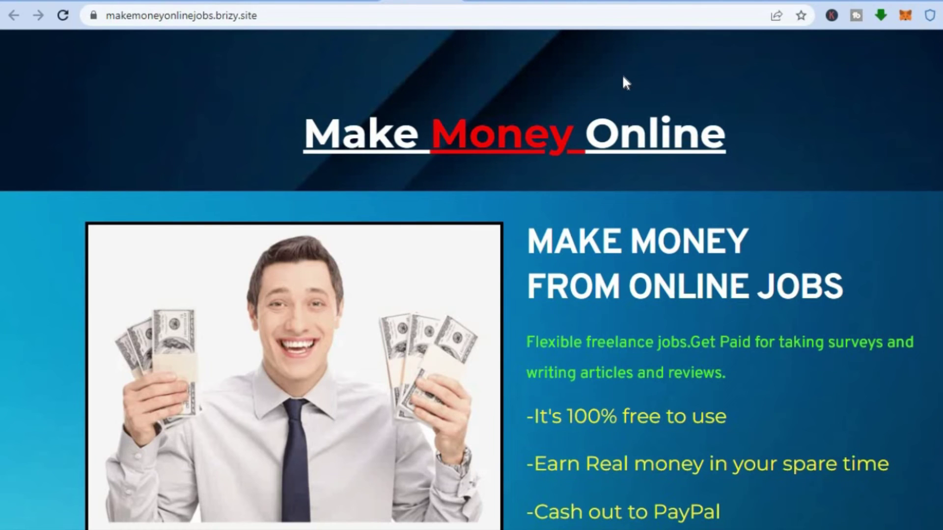
click(653, 1)
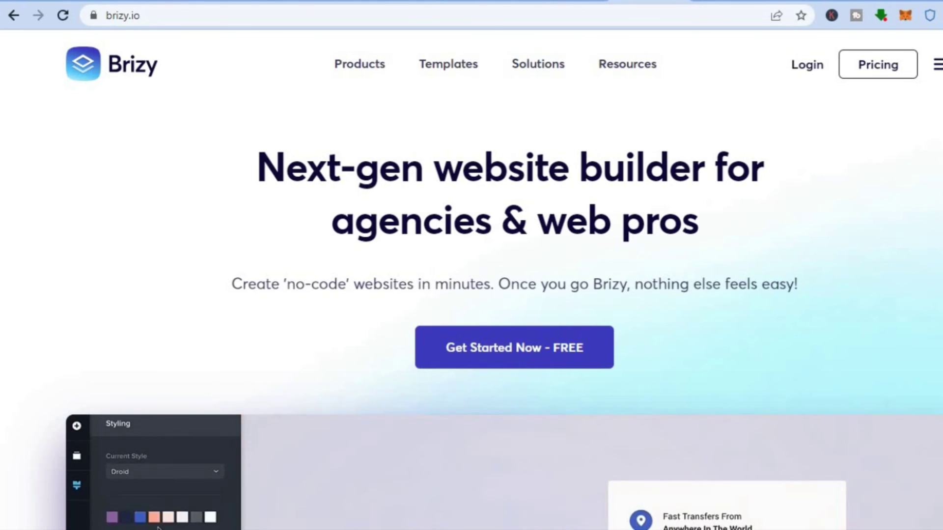
click(408, 0)
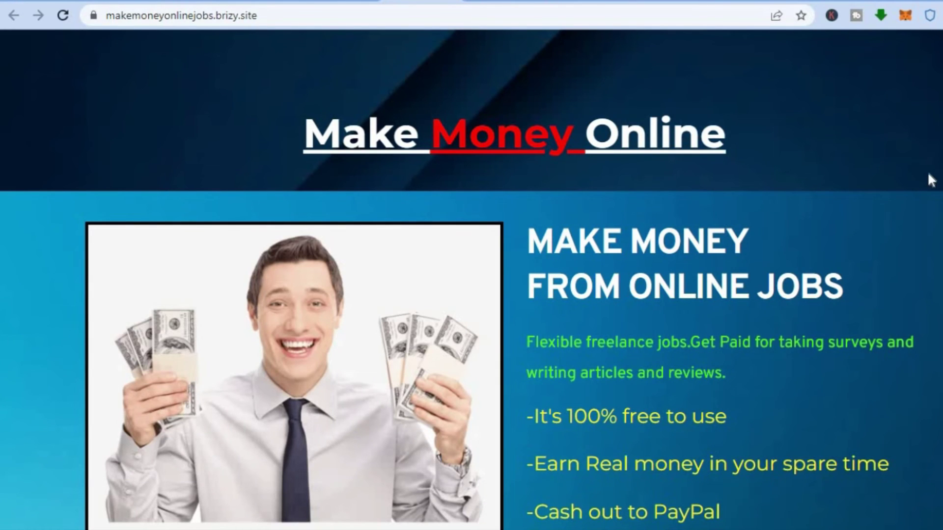
scroll(471, 294, down, 5)
scroll(472, 295, up, 5)
Switch to the Empower Of Life Pinterest profile and compare its side-job pins with the make-money-on-Pinterest pins.
click(346, 1)
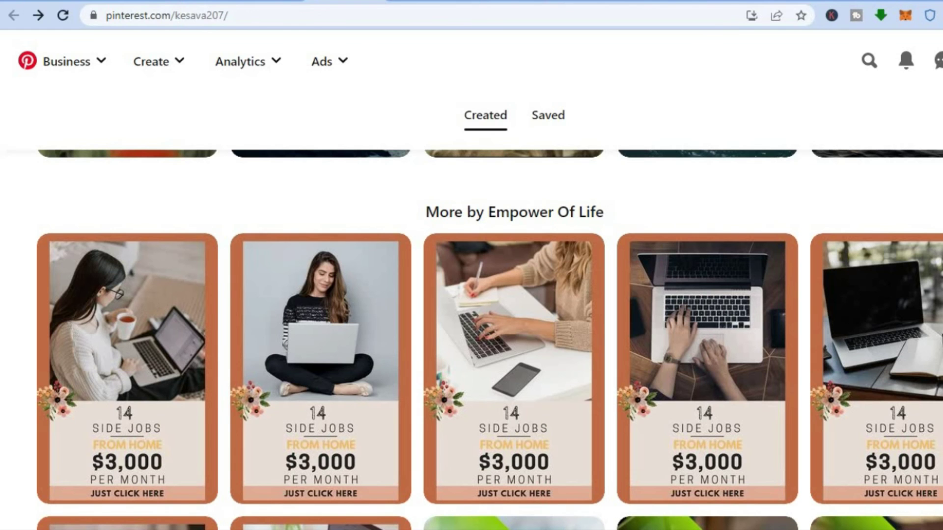
scroll(489, 338, down, 10)
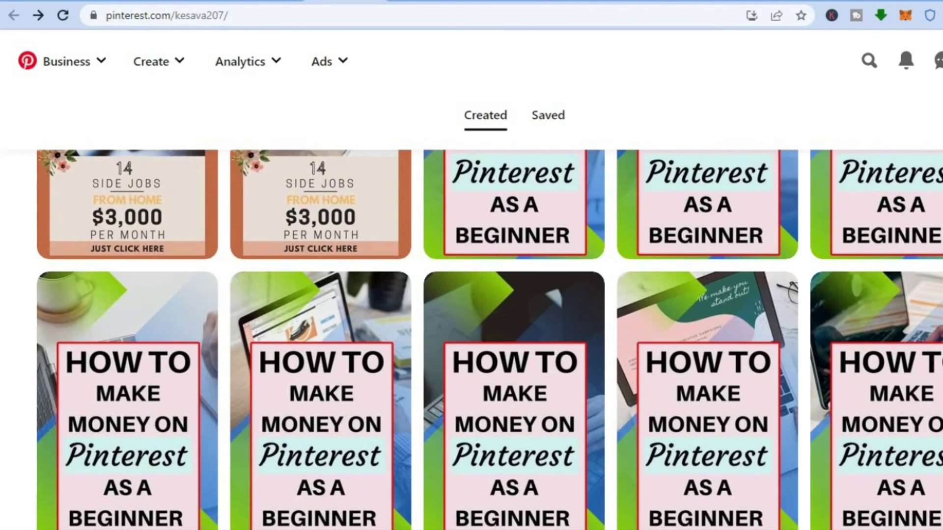
scroll(489, 338, up, 2)
scroll(489, 339, up, 3)
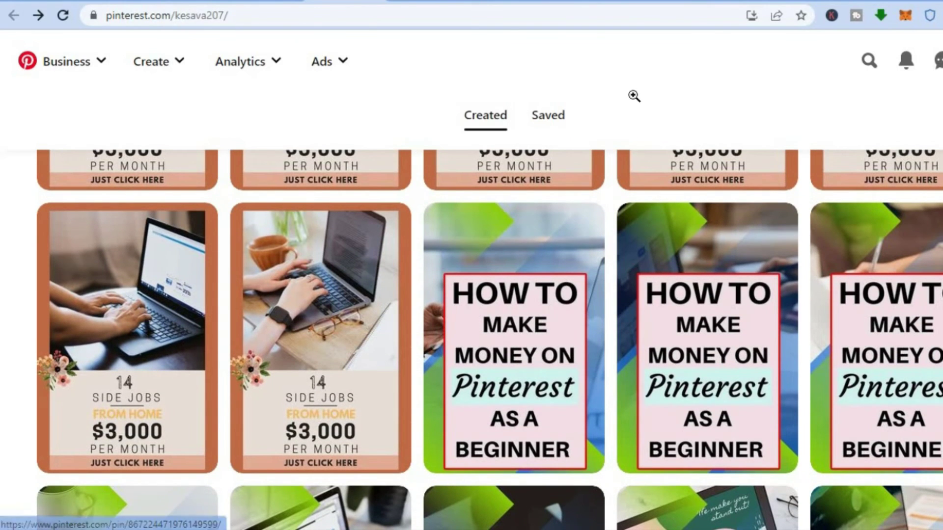
Switch to Canva, search for "pinterest" and open the Pinterest Pin (1000 × 1500 px) templates.
click(559, 3)
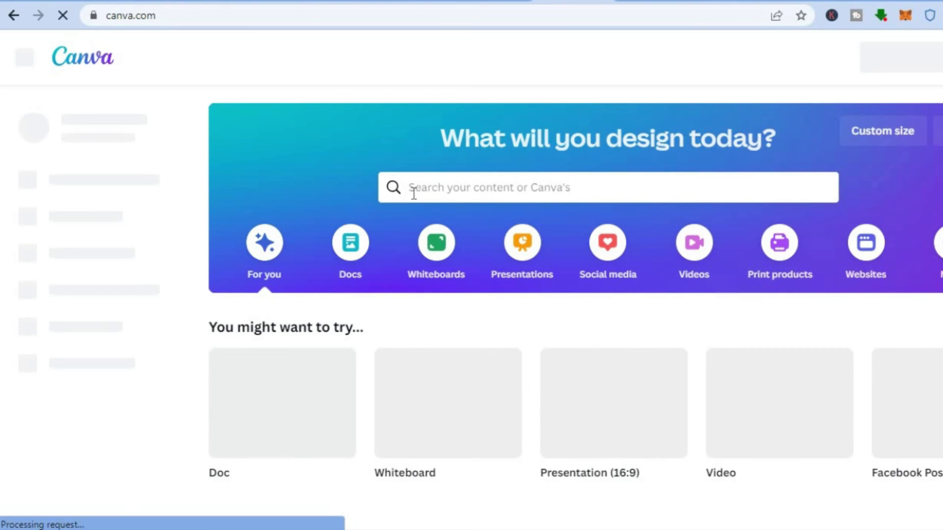
click(414, 194)
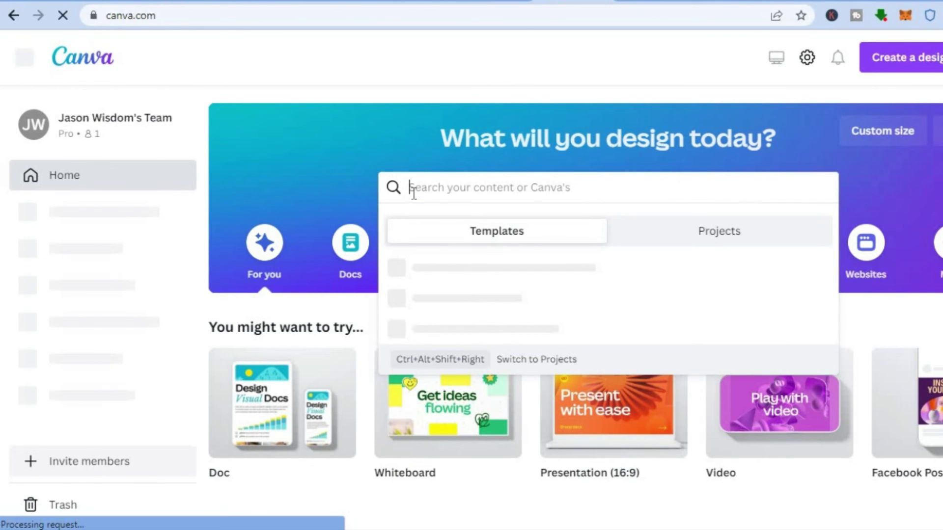
text(aint)
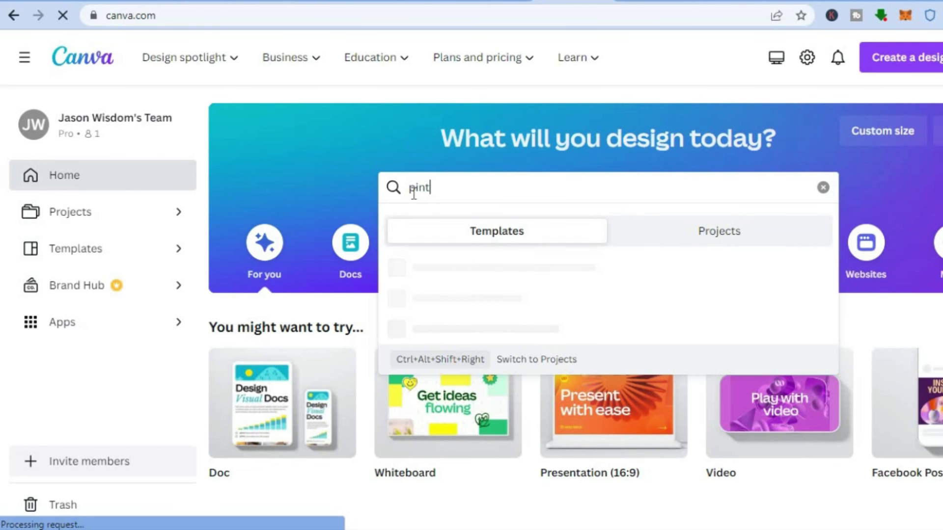
text(er)
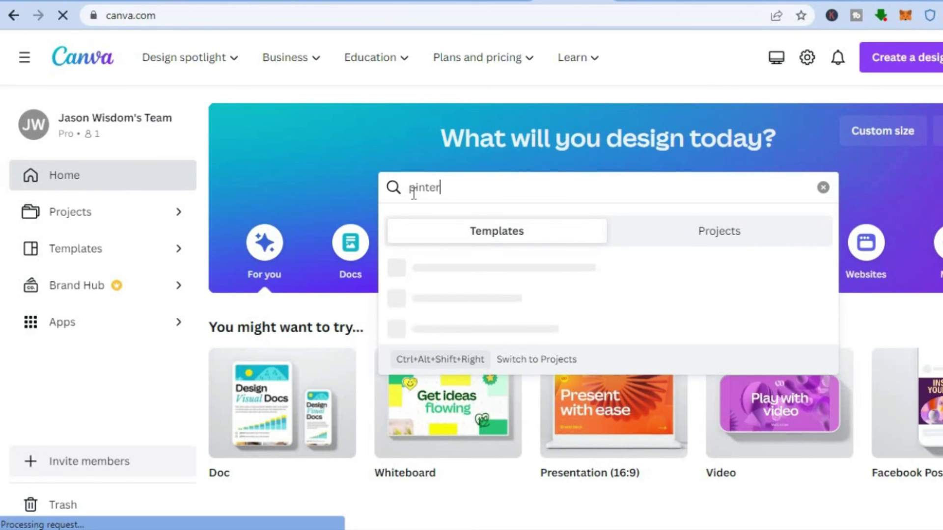
text(est)
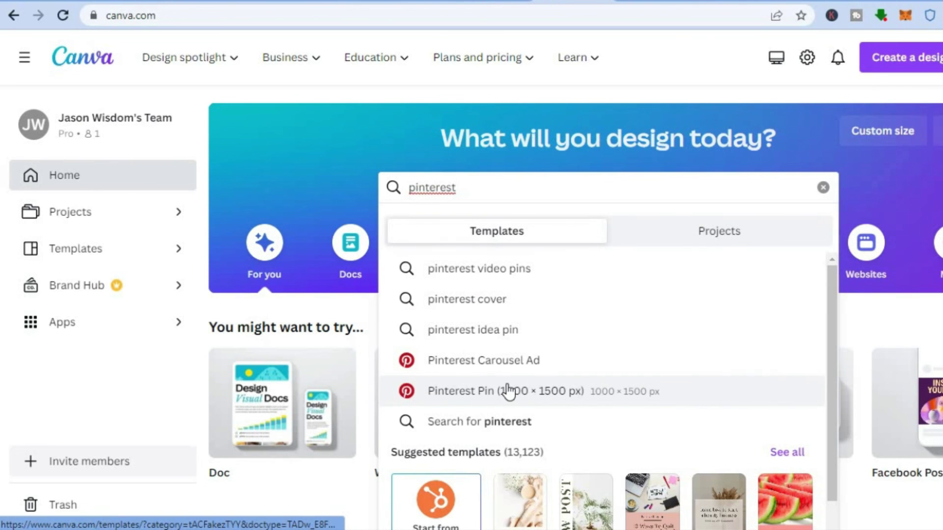
click(484, 393)
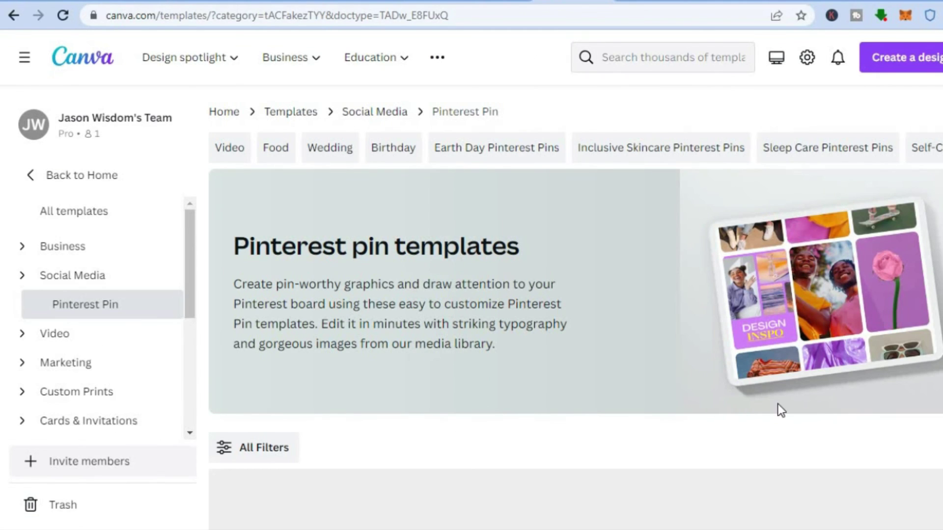
Browse the Pinterest pin templates for designs suited to promotional pins, then return to the start of the template page.
scroll(574, 304, down, 5)
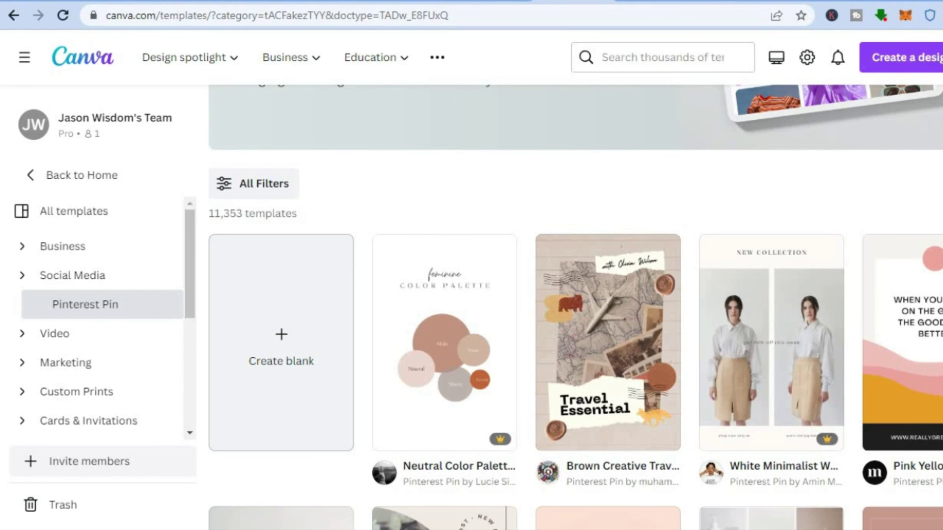
scroll(574, 307, down, 4)
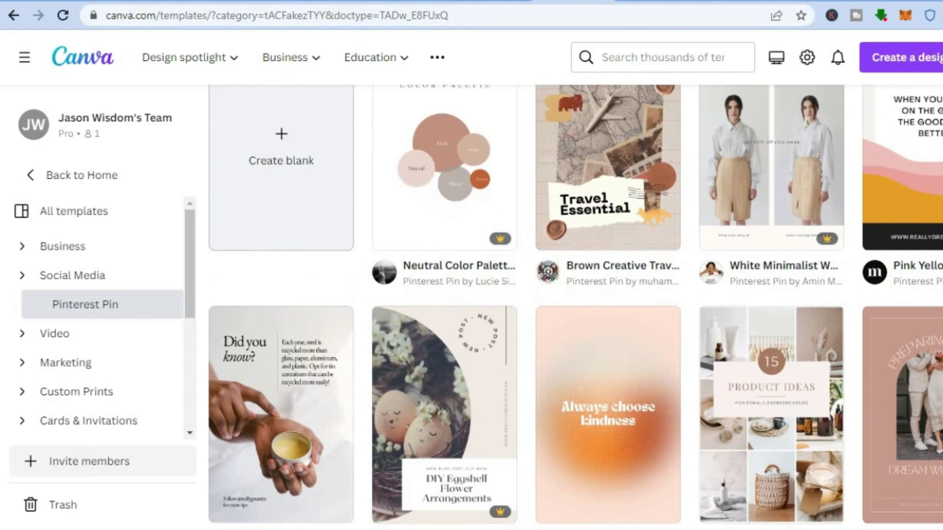
scroll(575, 307, down, 1)
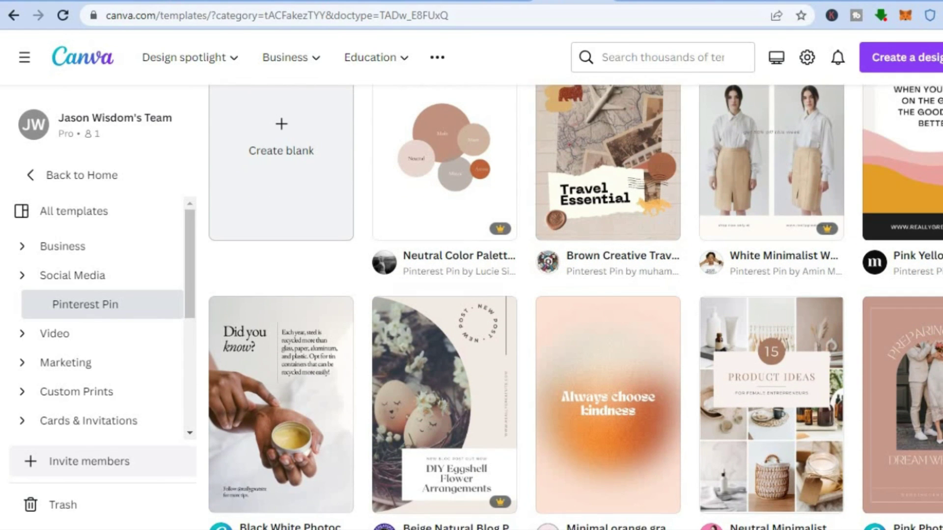
scroll(574, 307, down, 1)
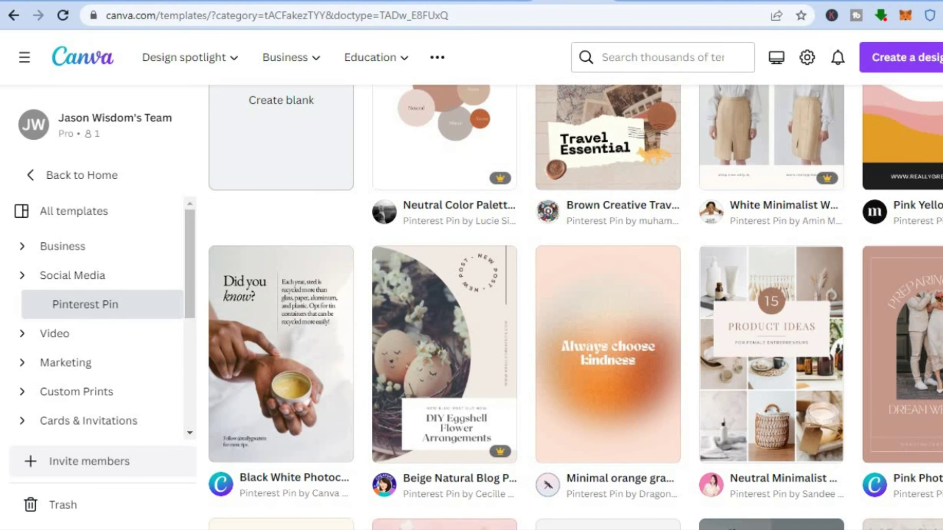
scroll(575, 307, down, 1)
scroll(575, 307, down, 1)
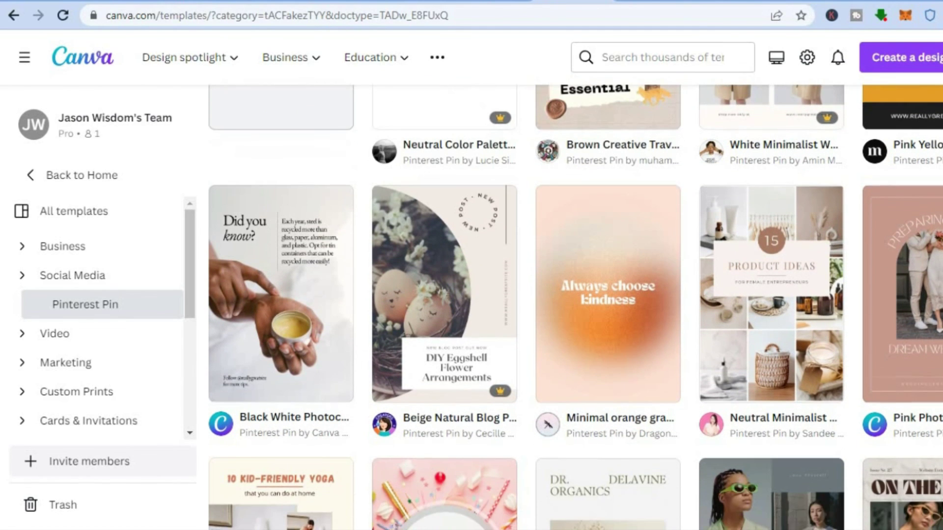
scroll(574, 307, down, 1)
scroll(575, 307, down, 1)
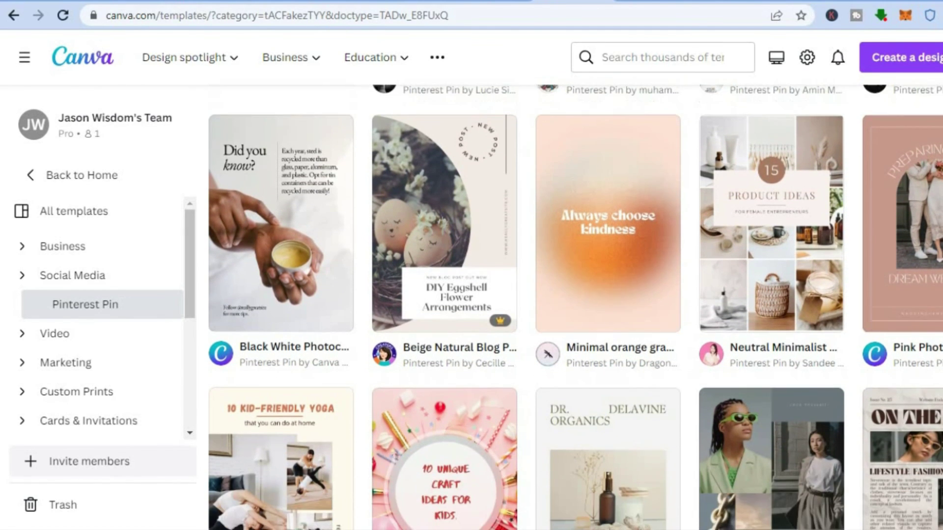
mouse_move(773, 275)
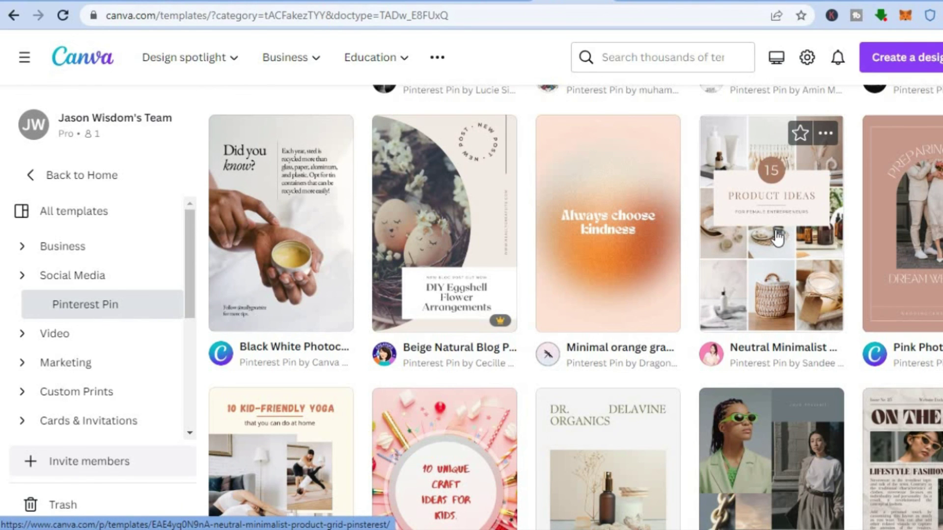
scroll(575, 307, up, 10)
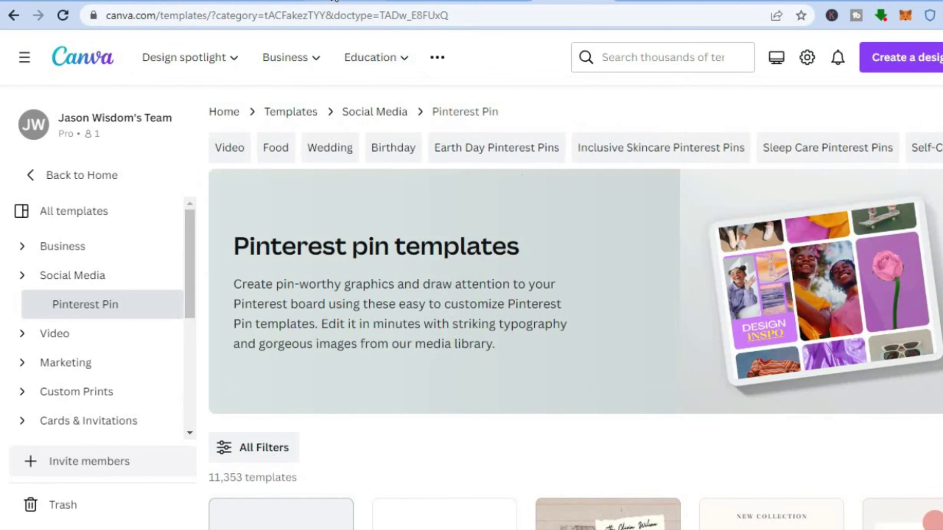
Go back to the Empower Of Life Pinterest profile and review its description, follower figures and monthly views.
click(334, 1)
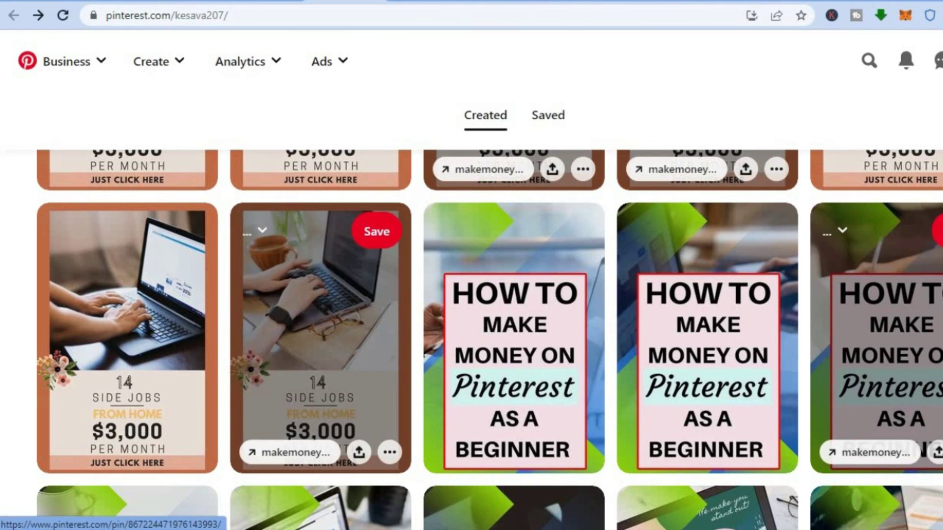
scroll(489, 339, up, 10)
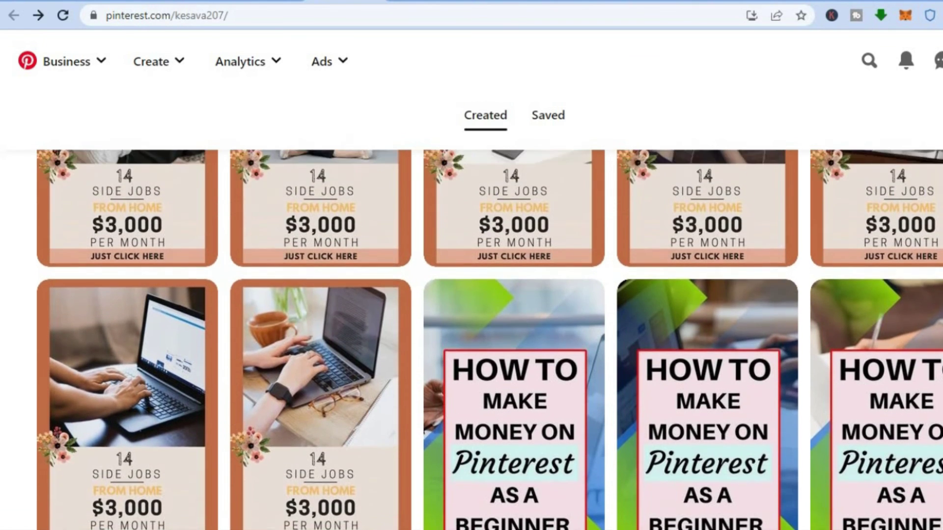
scroll(489, 339, up, 1)
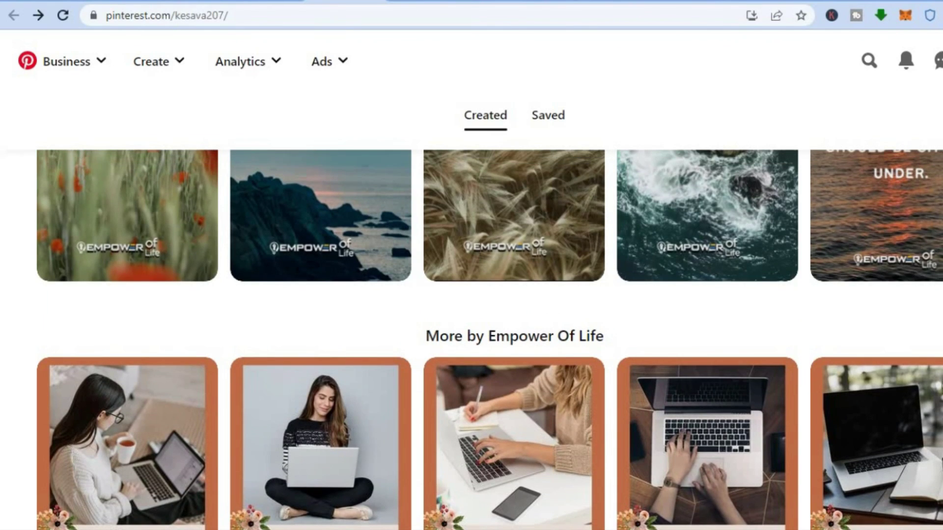
scroll(489, 339, up, 10)
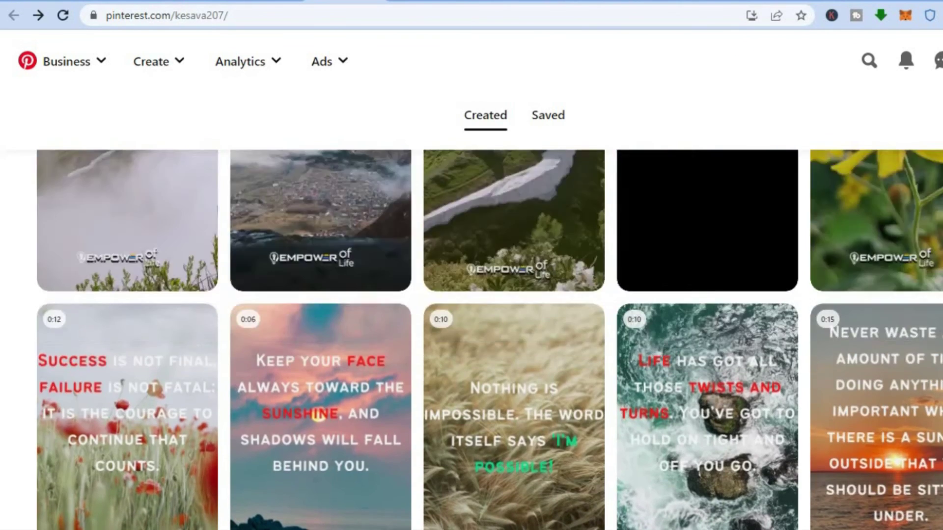
scroll(514, 311, down, 5)
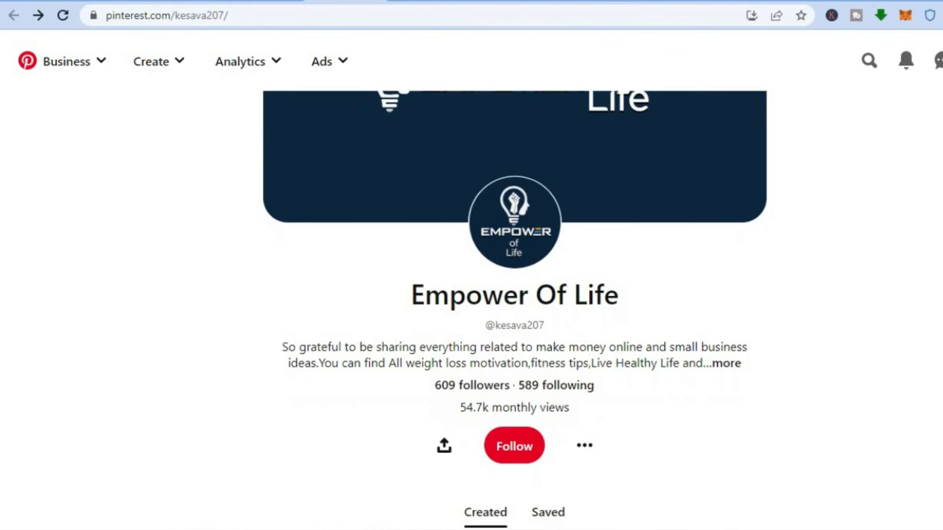
scroll(489, 310, down, 1)
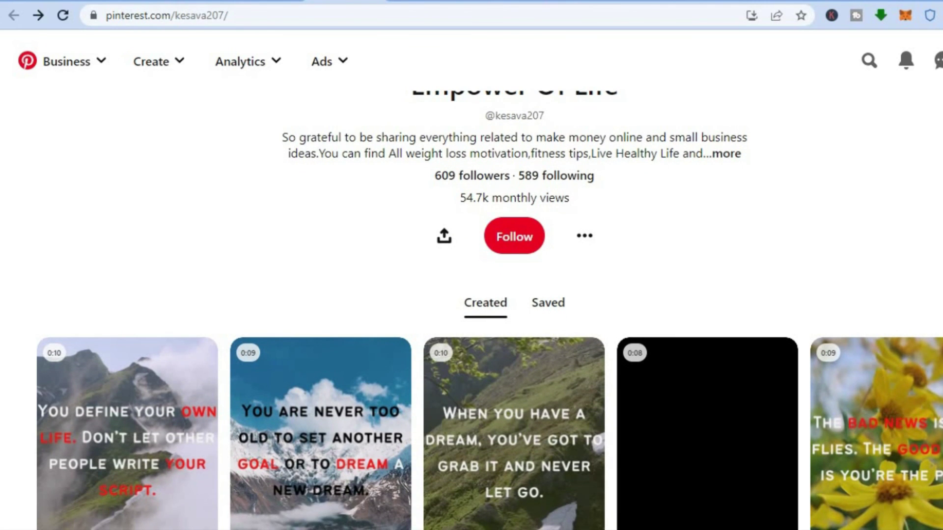
Browse the profile's created pins from the motivational quote videos down to the freelance job sites pins.
scroll(489, 338, down, 3)
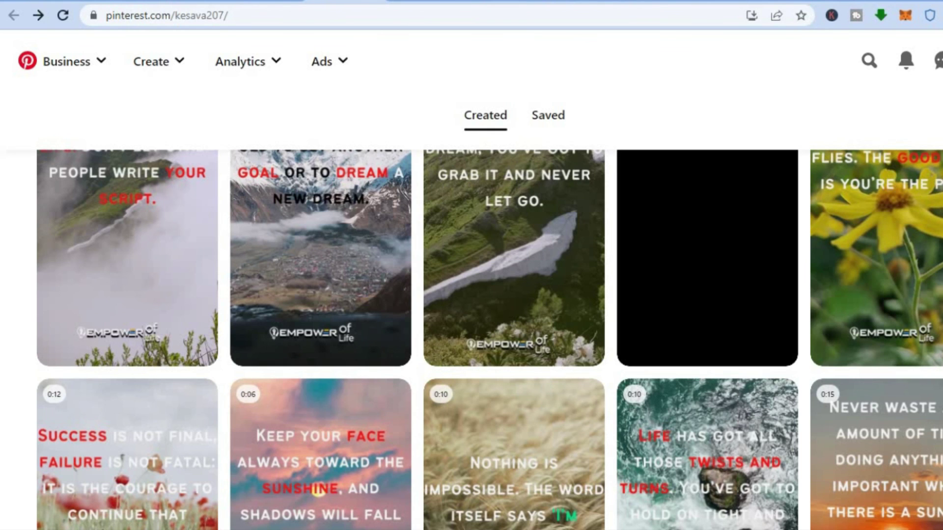
scroll(489, 339, down, 4)
scroll(489, 339, down, 4)
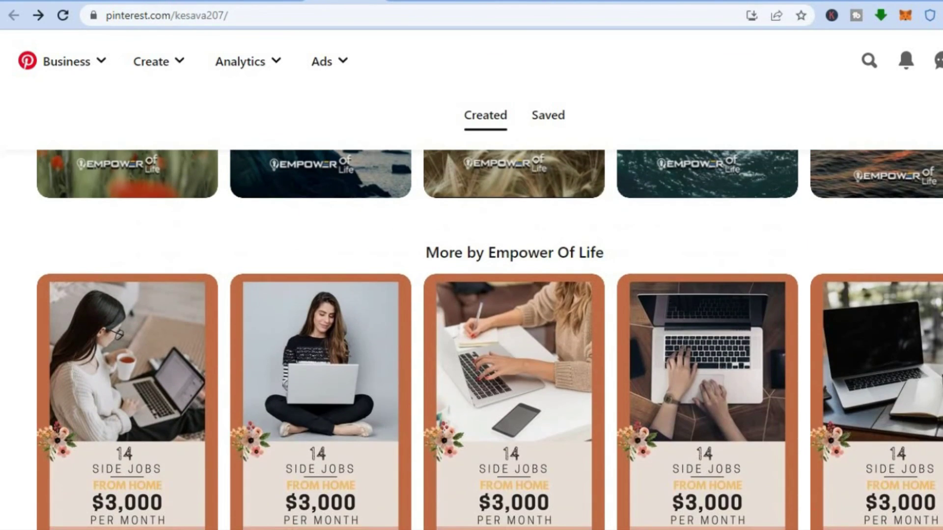
scroll(490, 339, down, 1)
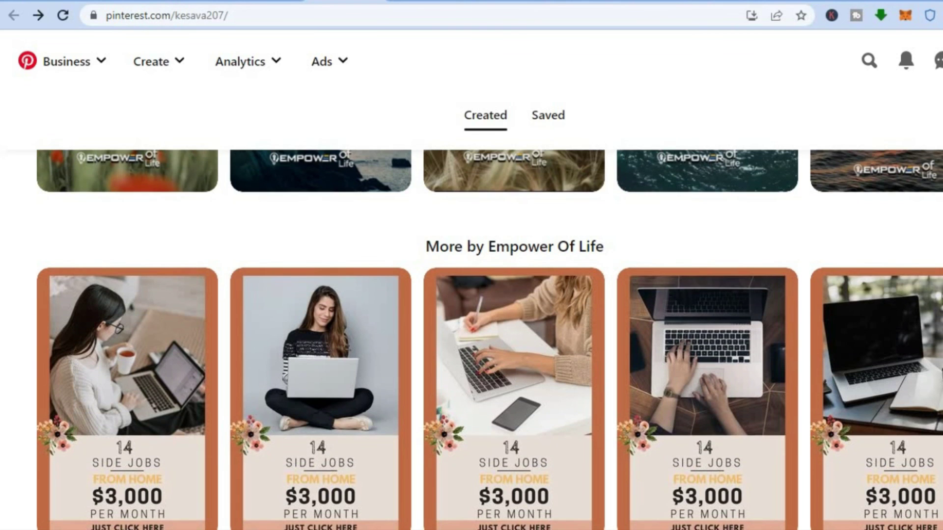
scroll(490, 339, down, 2)
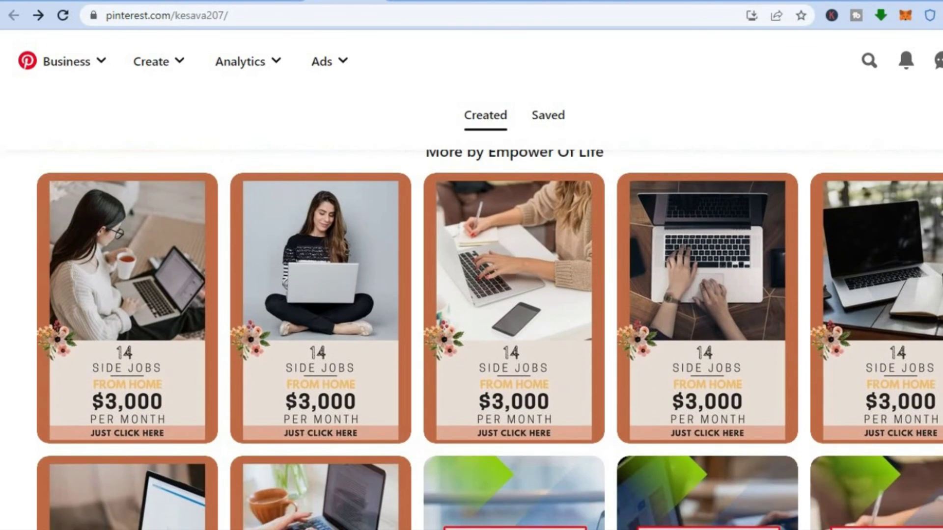
scroll(490, 339, down, 5)
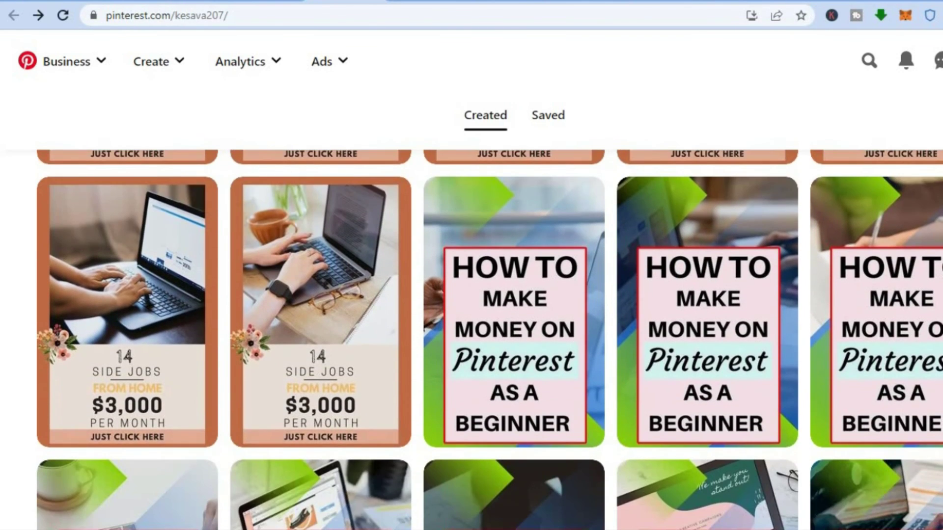
scroll(490, 340, down, 6)
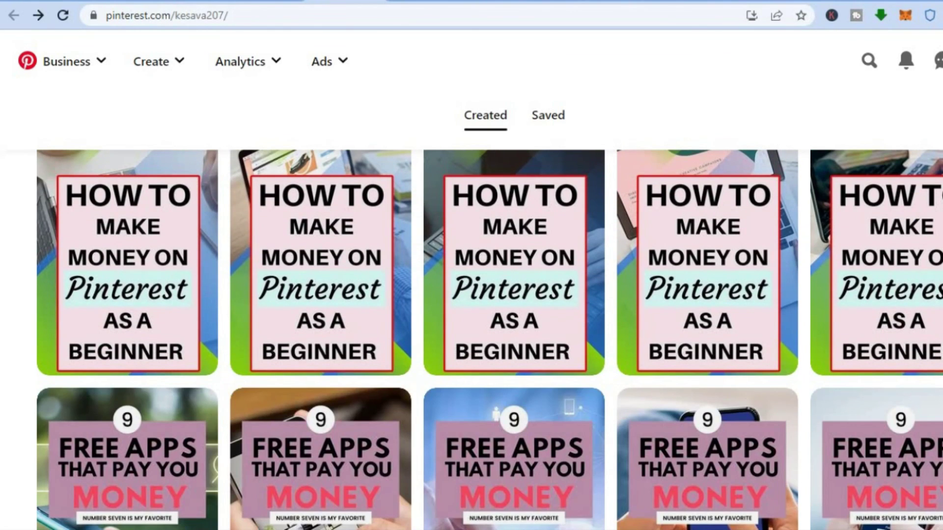
scroll(489, 340, down, 6)
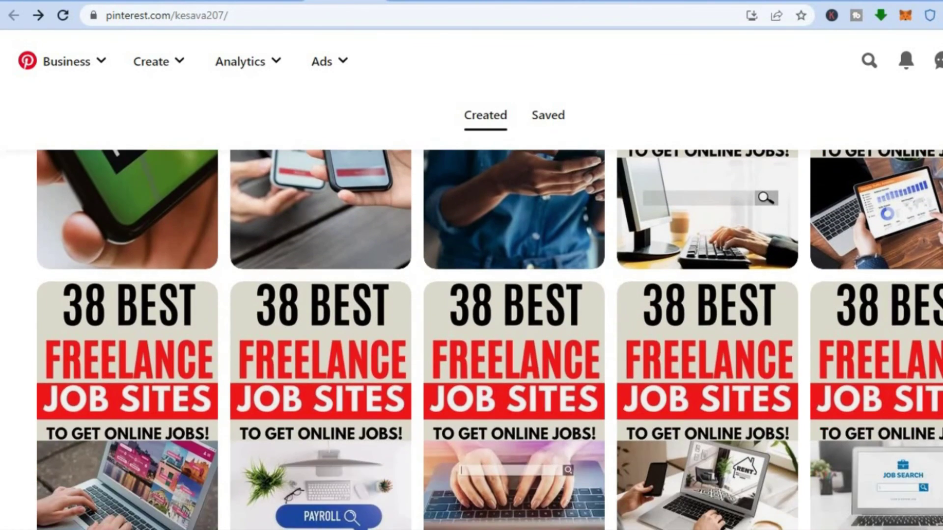